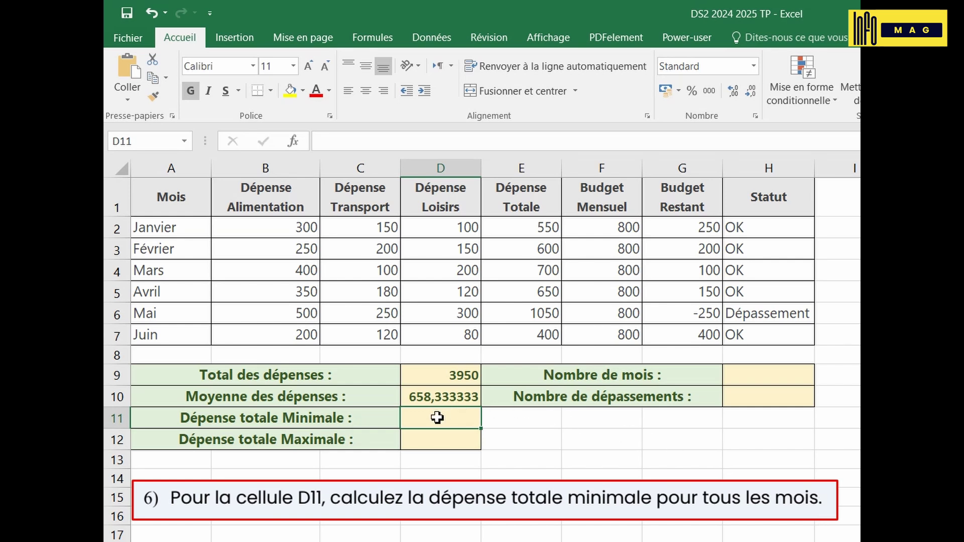
Step: Calculate the minimum total expense in D11 with the MIN function over E2:E7, and check it against the Dépense Totale column
text(=min)
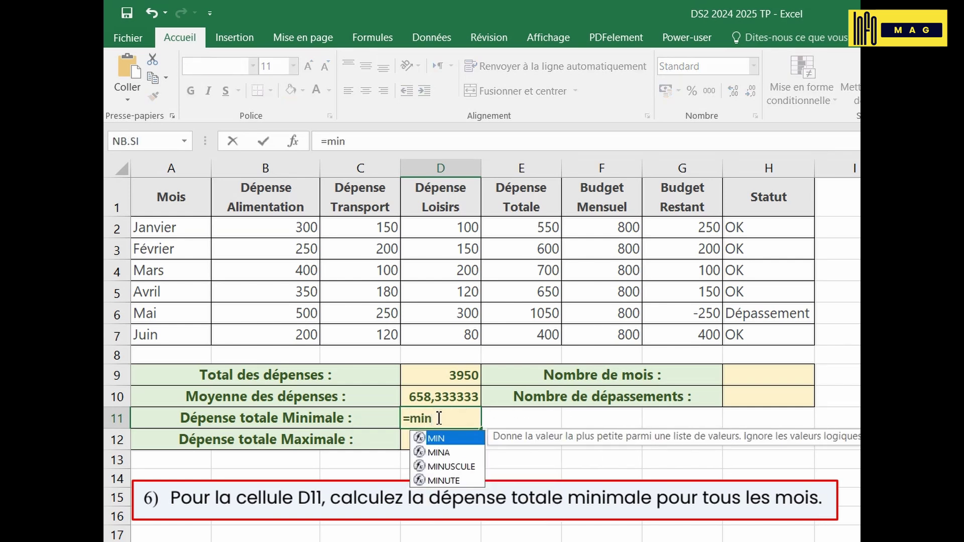
text(()
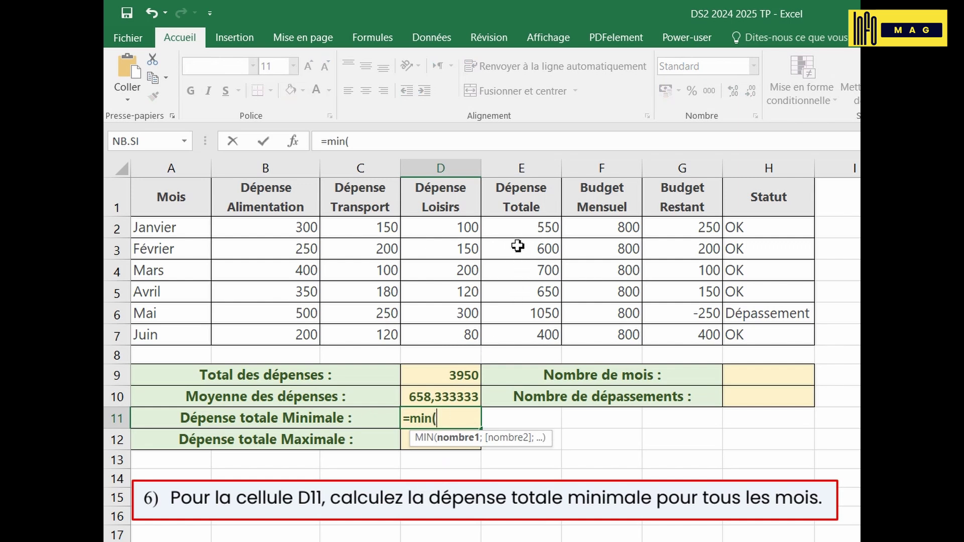
drag(511, 230, 523, 335)
text())
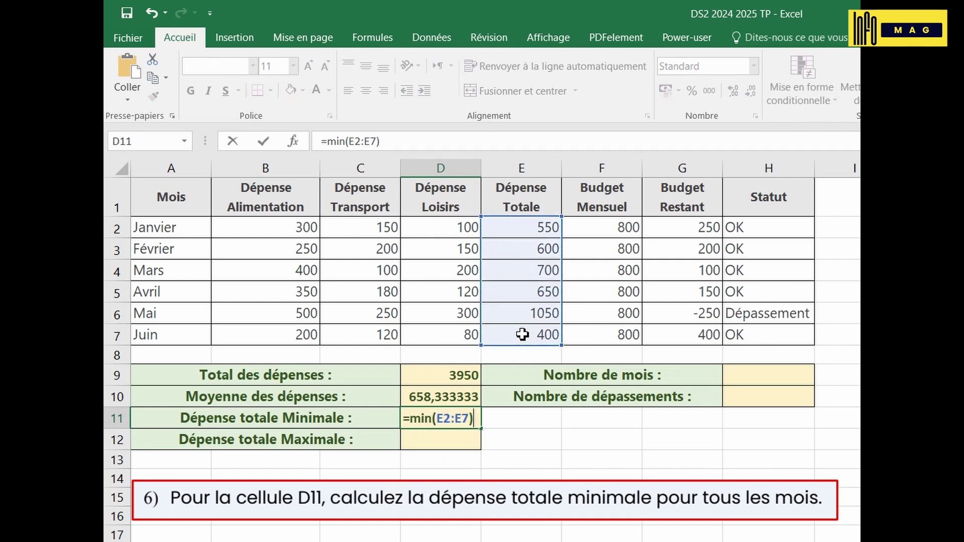
key(Return)
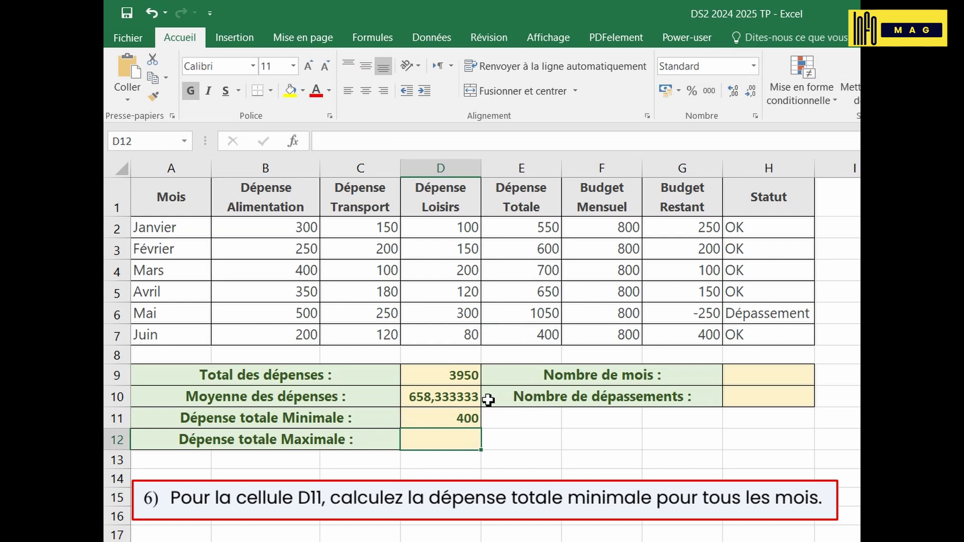
click(542, 341)
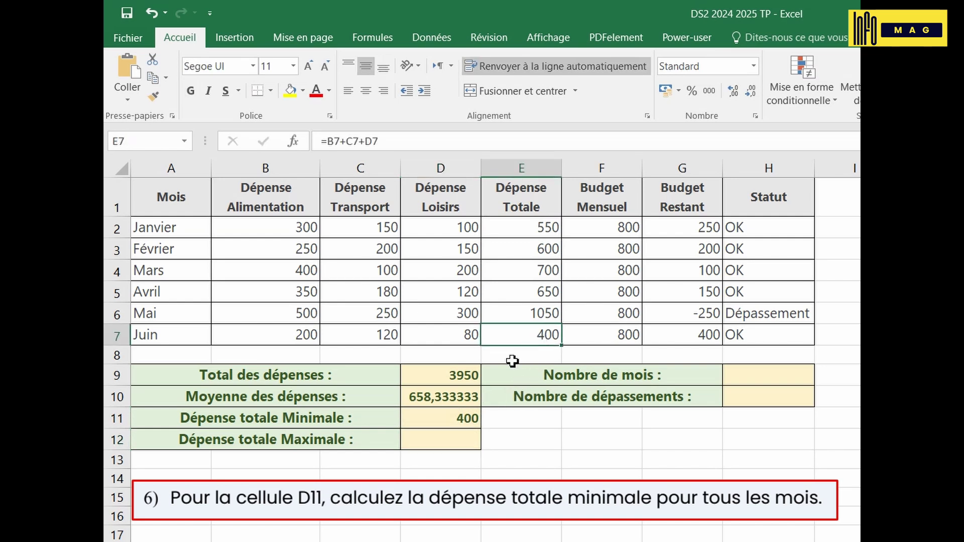
click(450, 422)
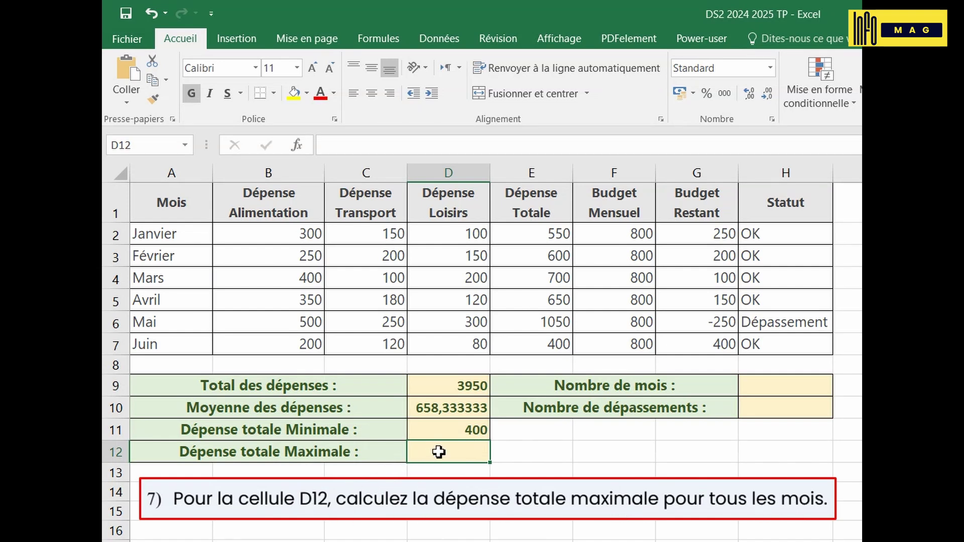
Step: Calculate the maximum total expense in D12 with the MAX function over E2:E7, and check it against the Dépense Totale column
text(=)
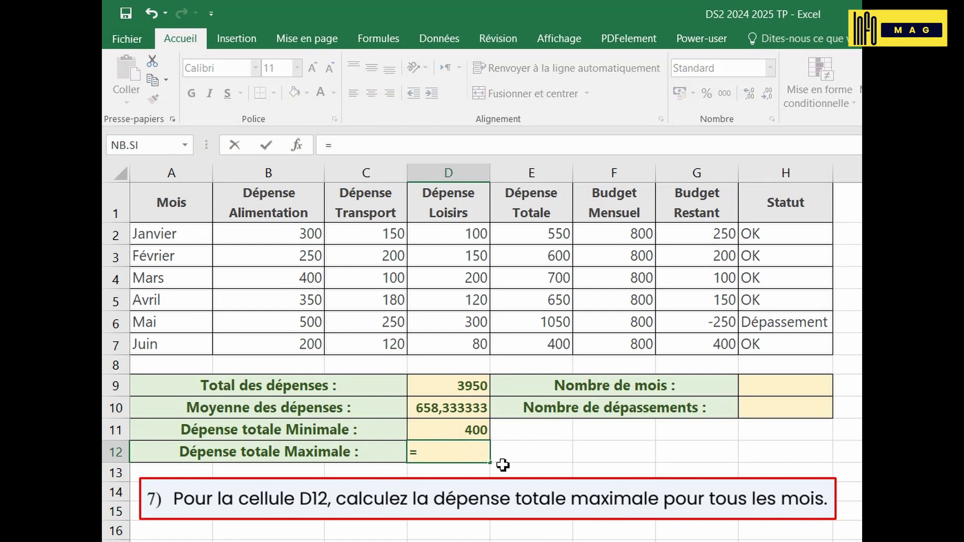
text(ma)
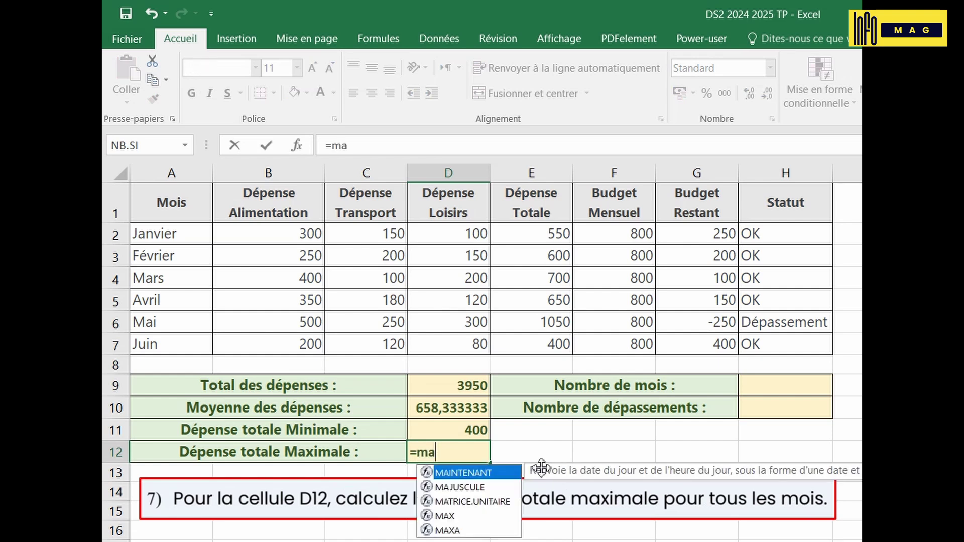
text(x()
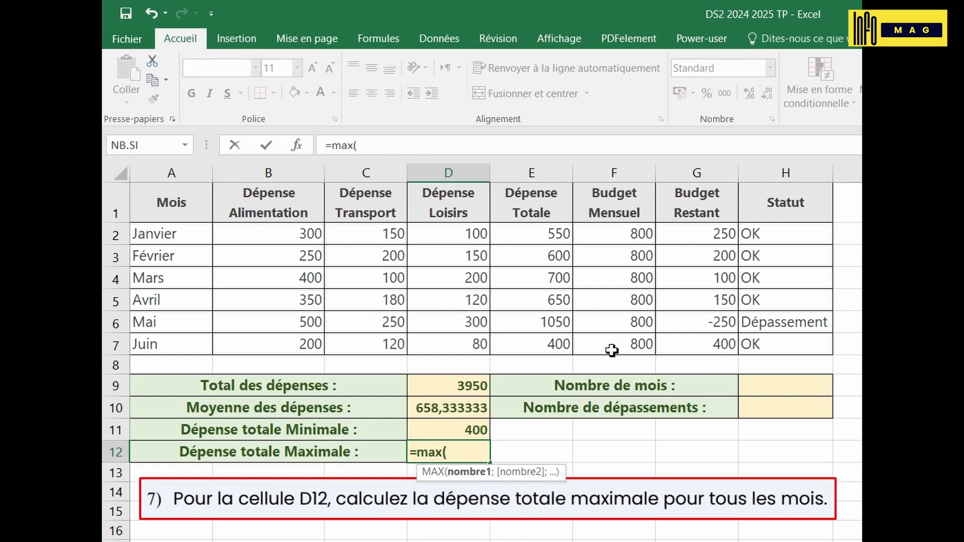
click(546, 235)
drag(546, 235, 547, 345)
text())
key(Return)
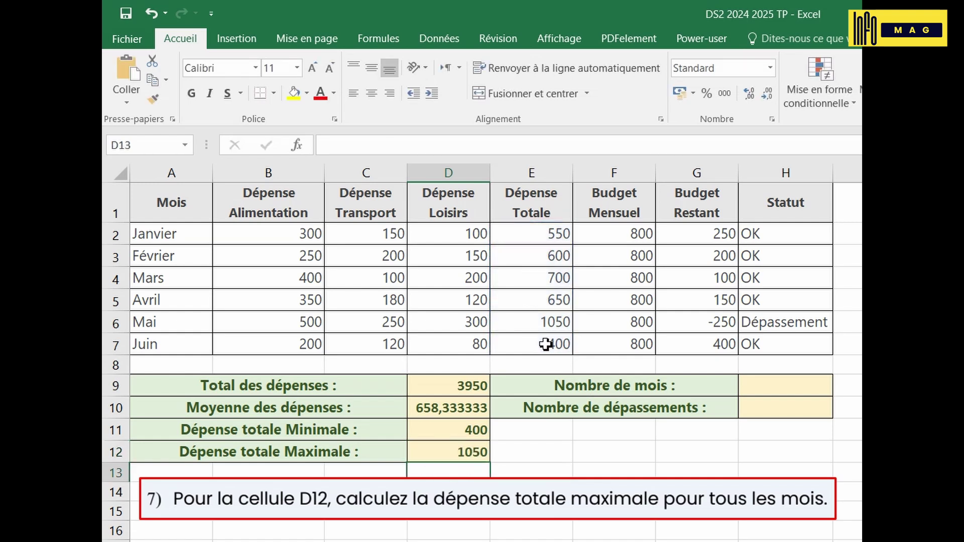
click(548, 327)
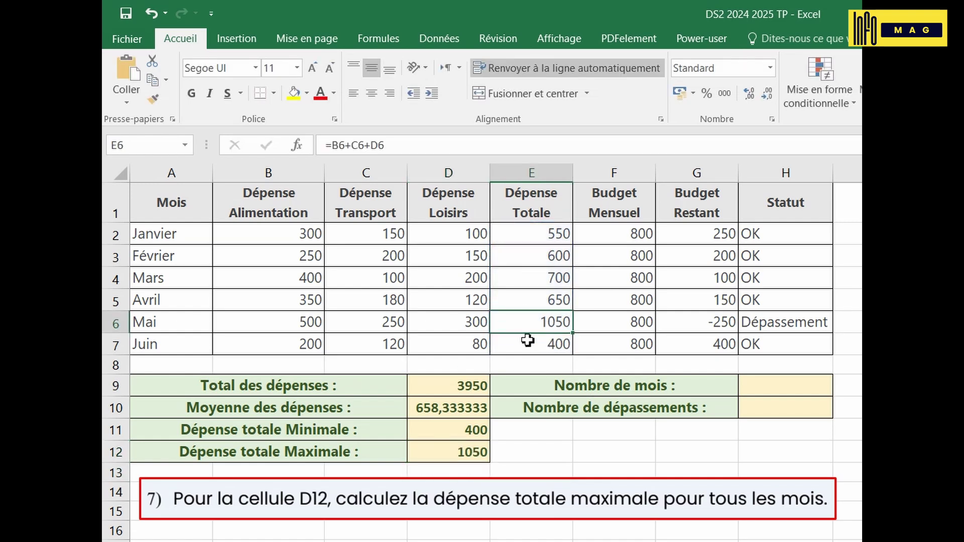
click(463, 453)
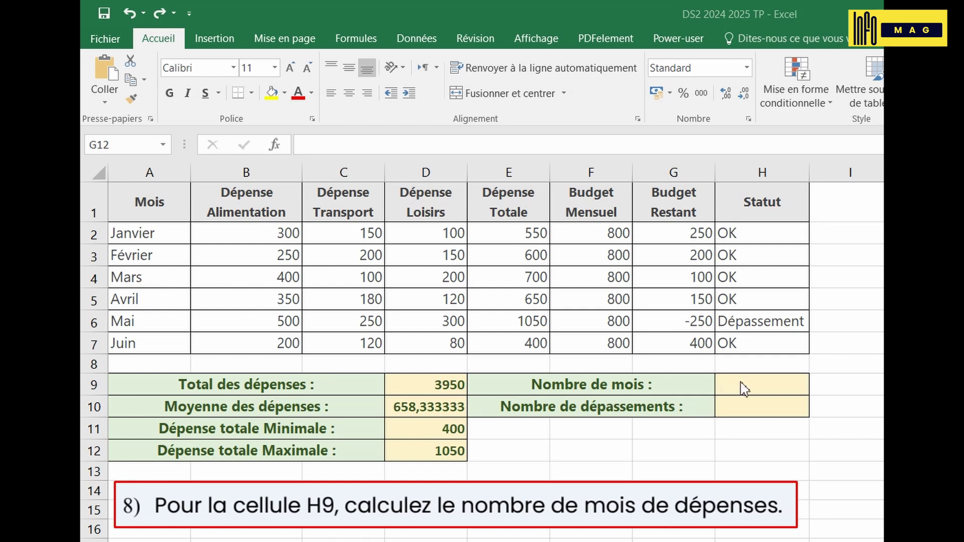
Step: Enter the formula =NB(A2:A7) in H9 to count the months of expenses
click(750, 383)
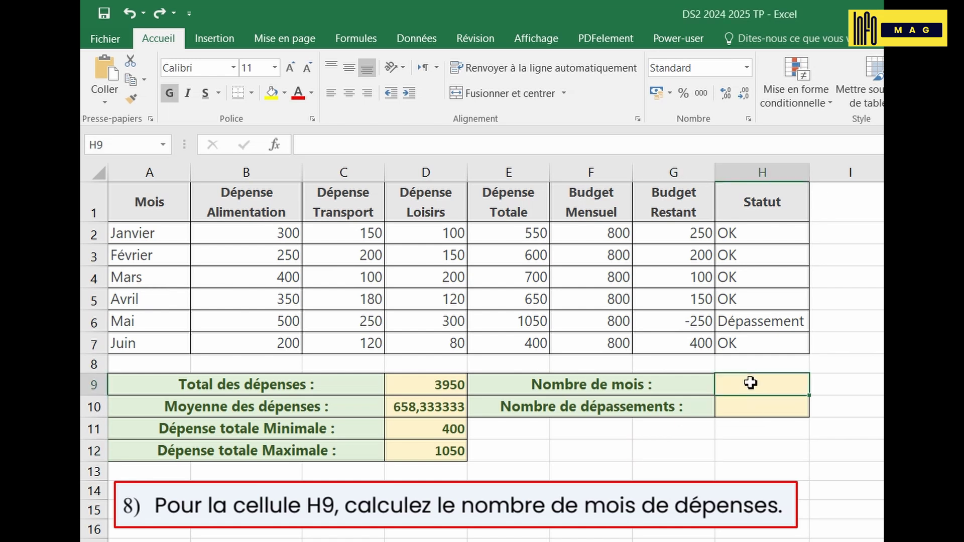
text(=nb)
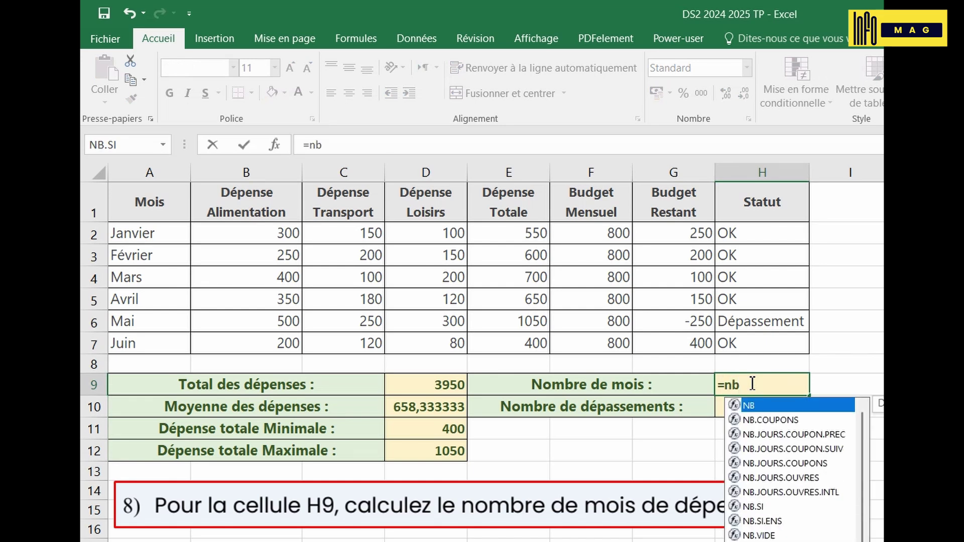
text(()
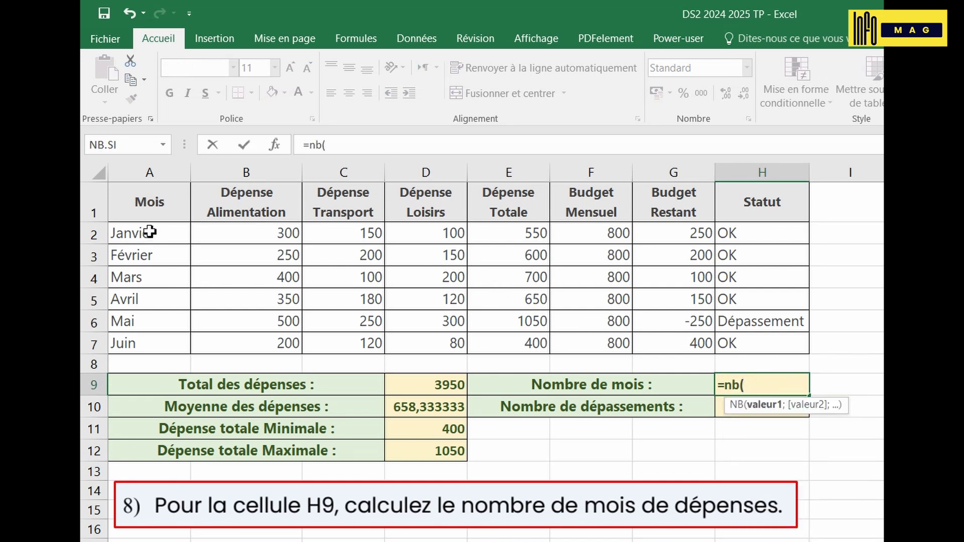
drag(151, 236, 171, 342)
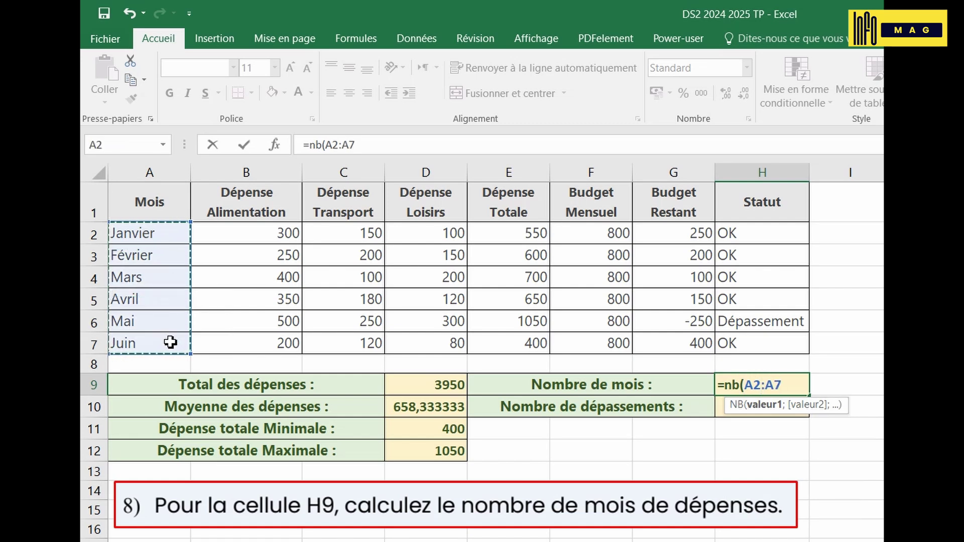
text())
key(Return)
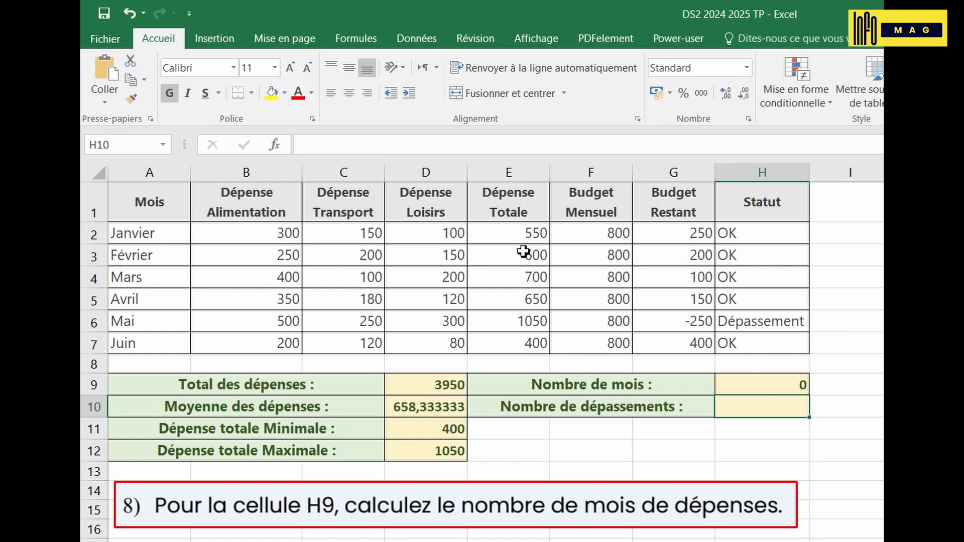
Step: Change the range of the NB formula in H9 to the Dépense Totale values, E2:E7
drag(512, 238, 512, 344)
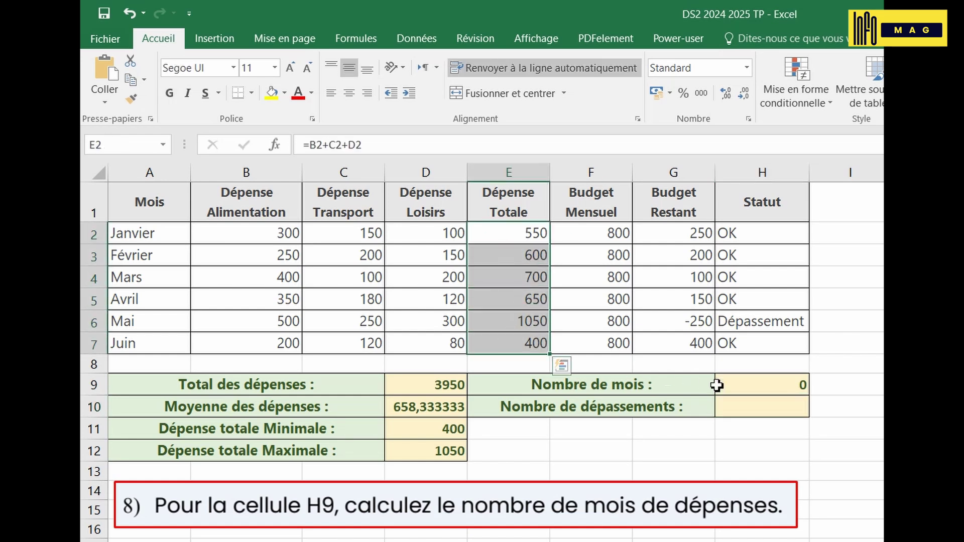
double_click(772, 385)
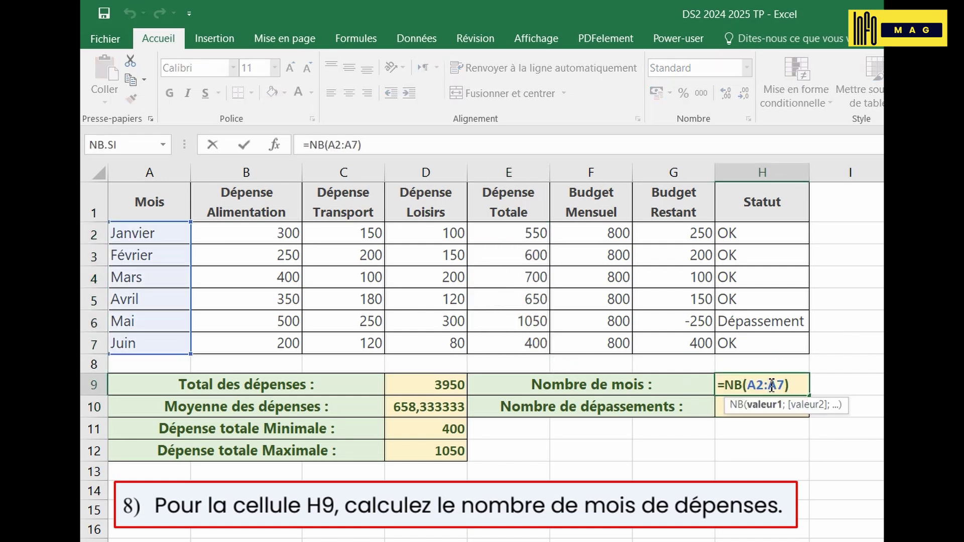
click(758, 386)
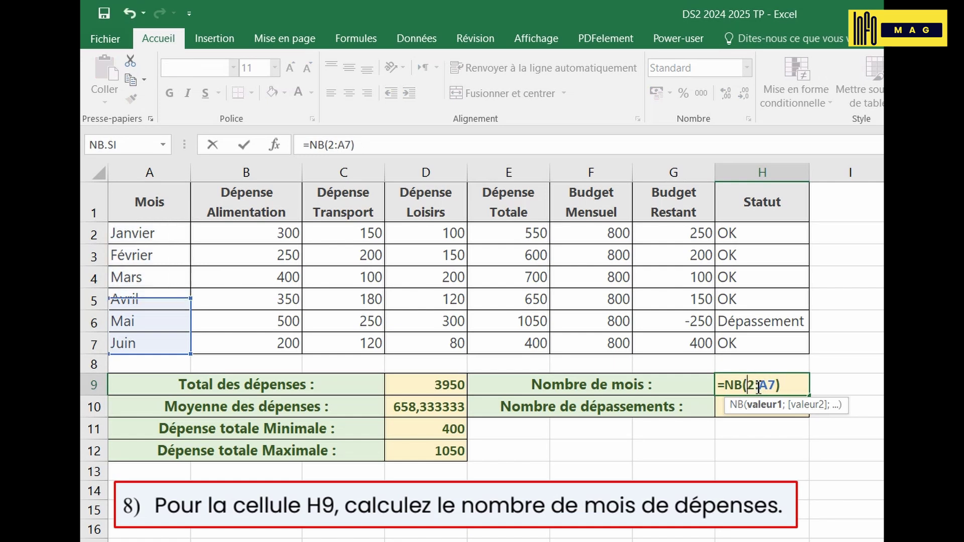
key(BackSpace)
text(e)
key(Right)
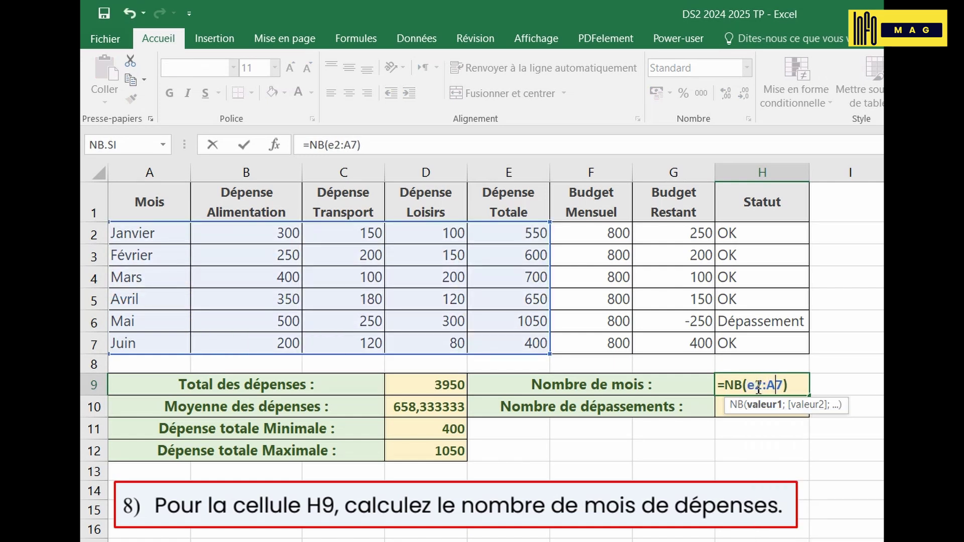
key(BackSpace)
text(e)
key(Return)
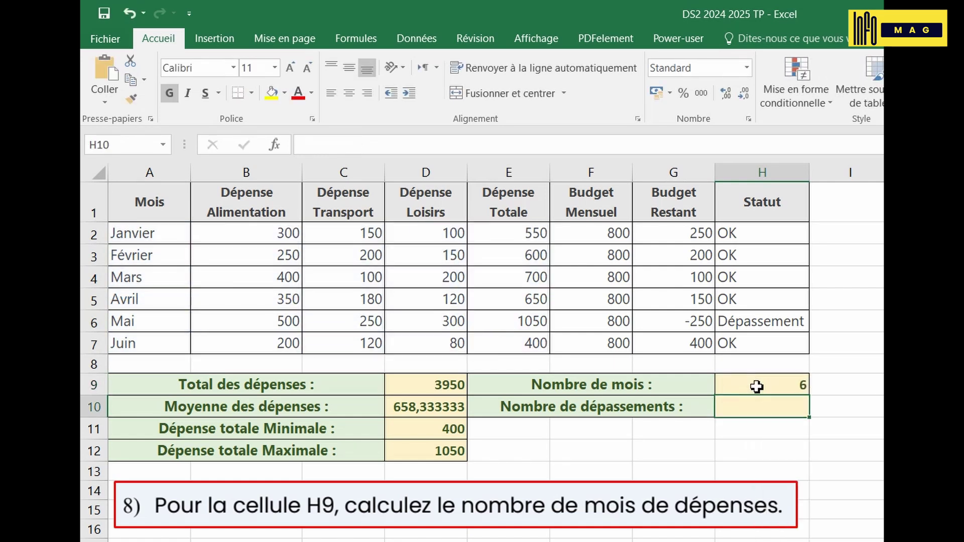
click(757, 386)
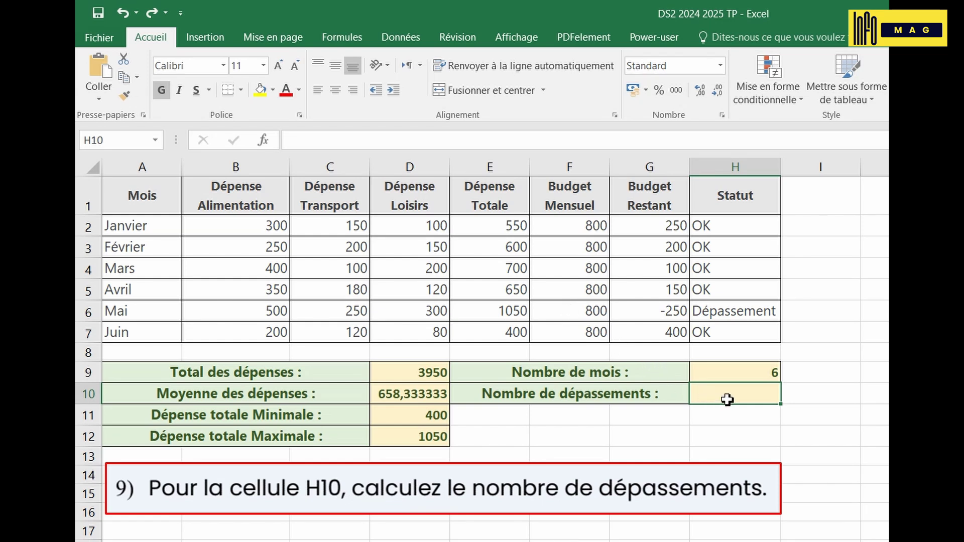
Step: Count the budget overruns in H10 with =NB.SI(E2:E7;">800"), and check the result against the Statut column
text(=nb)
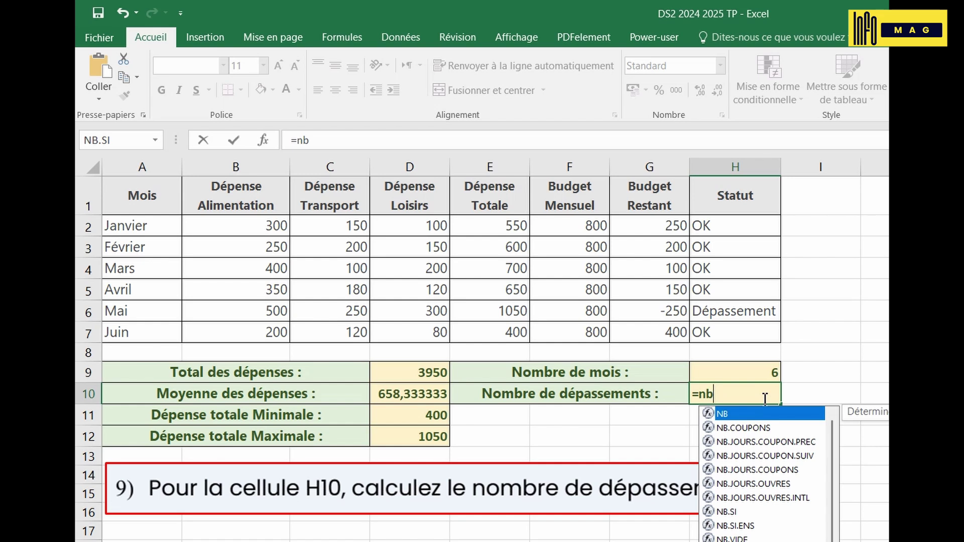
text(.si)
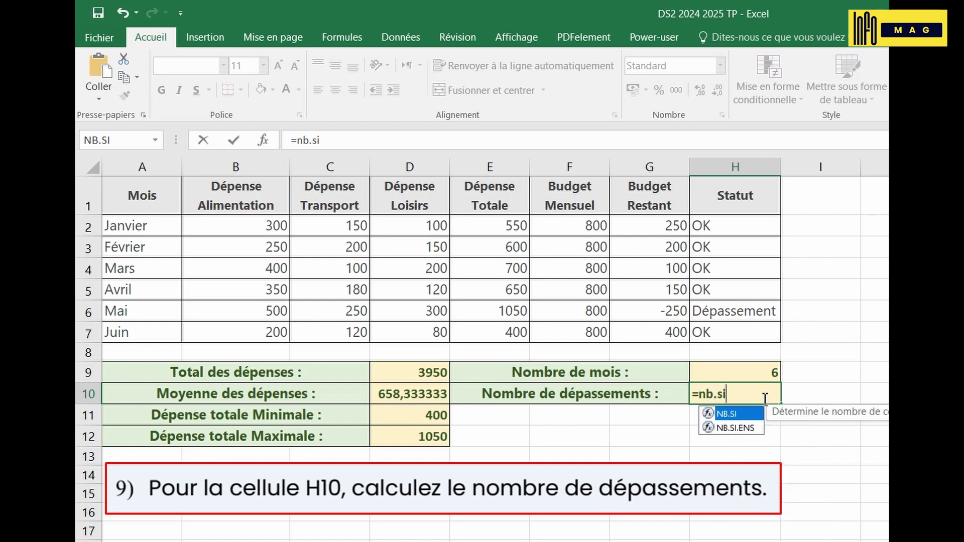
text(()
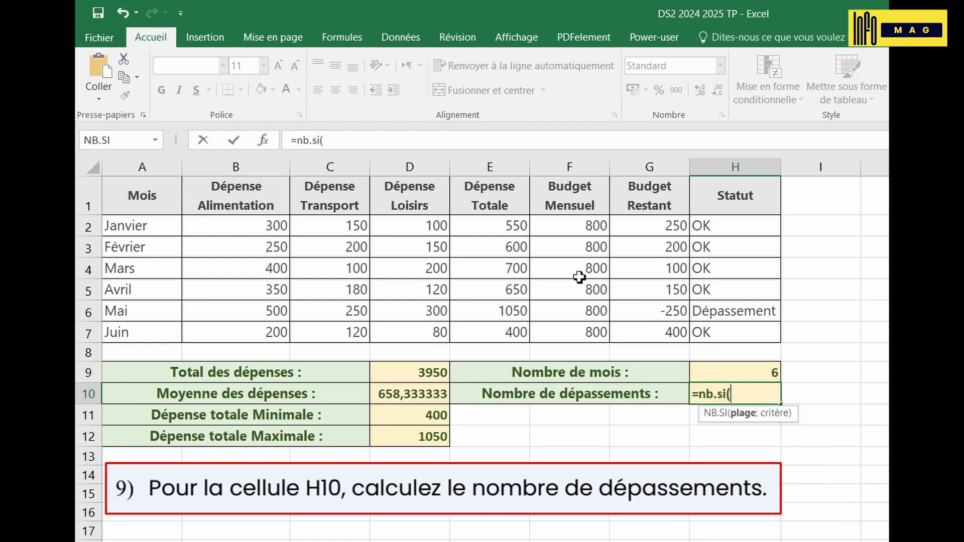
drag(505, 229, 499, 330)
text(;">800)
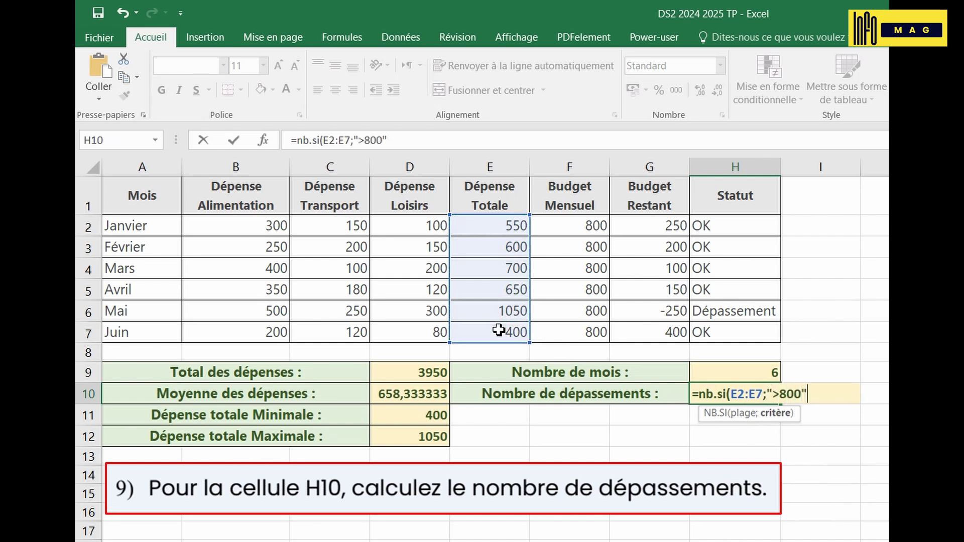
text("))
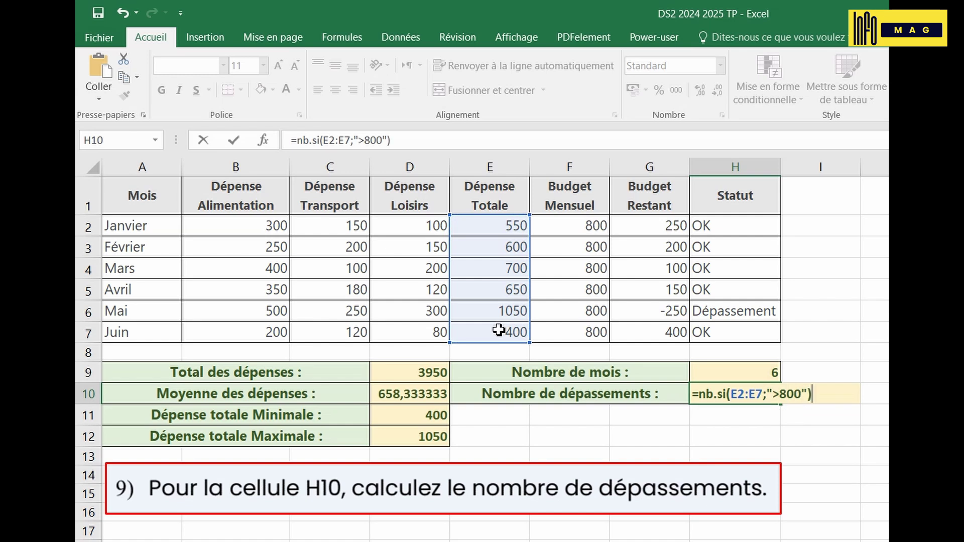
key(Return)
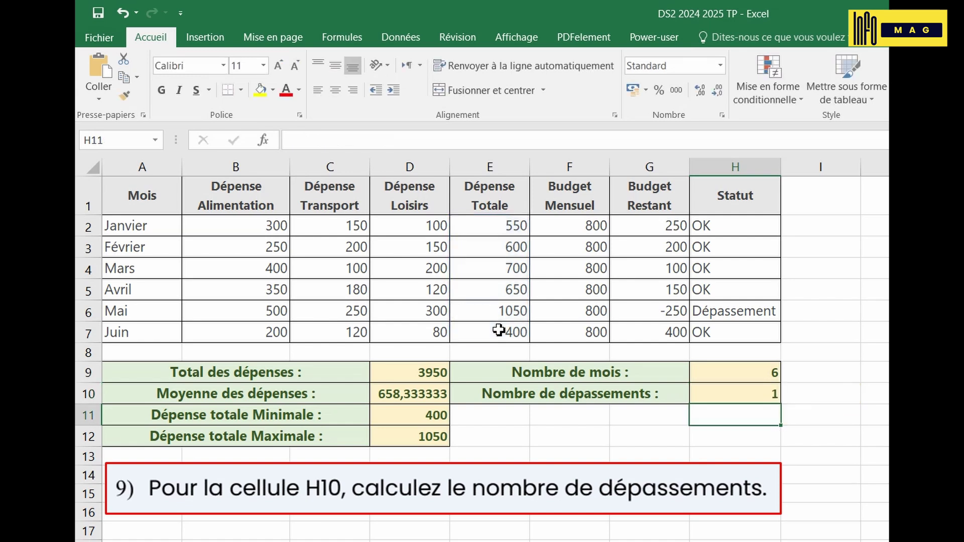
click(733, 395)
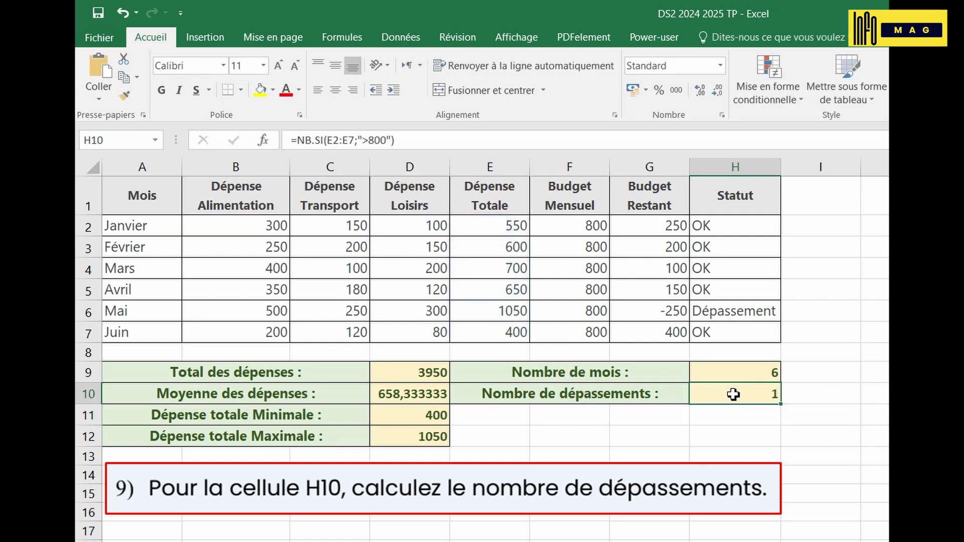
click(722, 313)
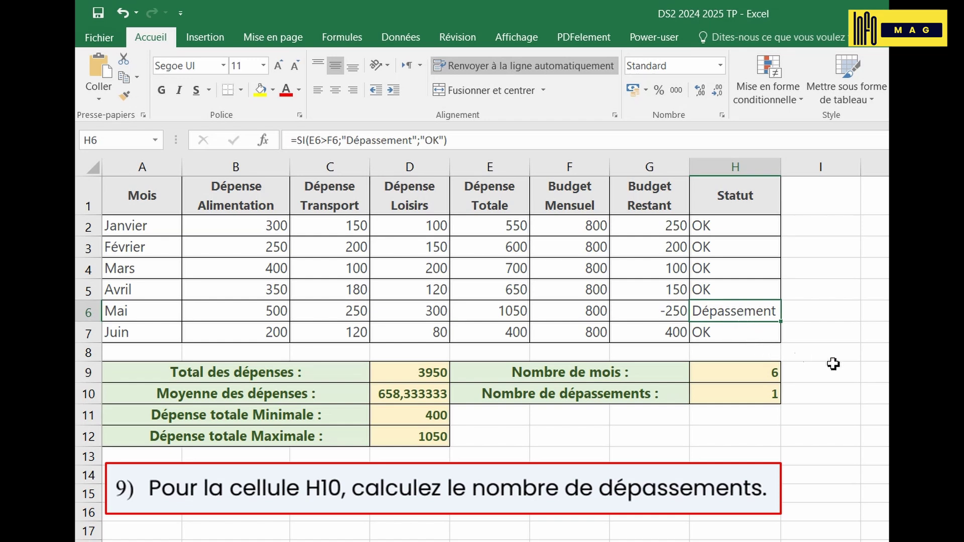